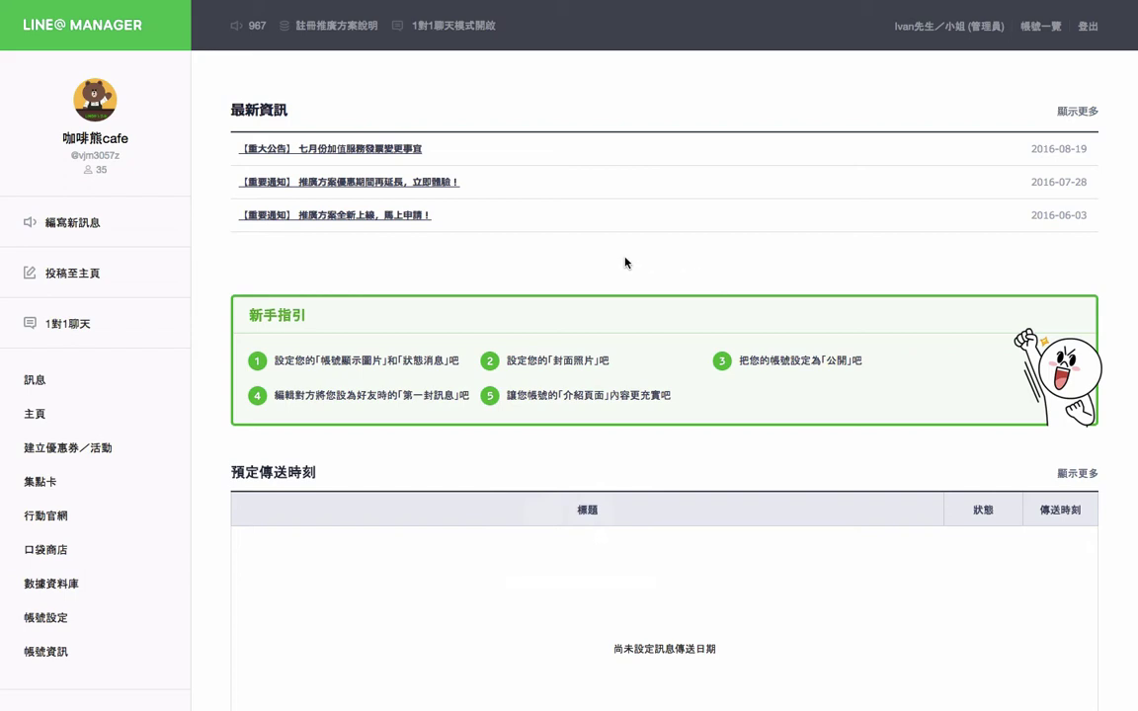
- Start a new reward card (集點卡) with the purple style in the second row, requiring 10 points
left_click(55, 487)
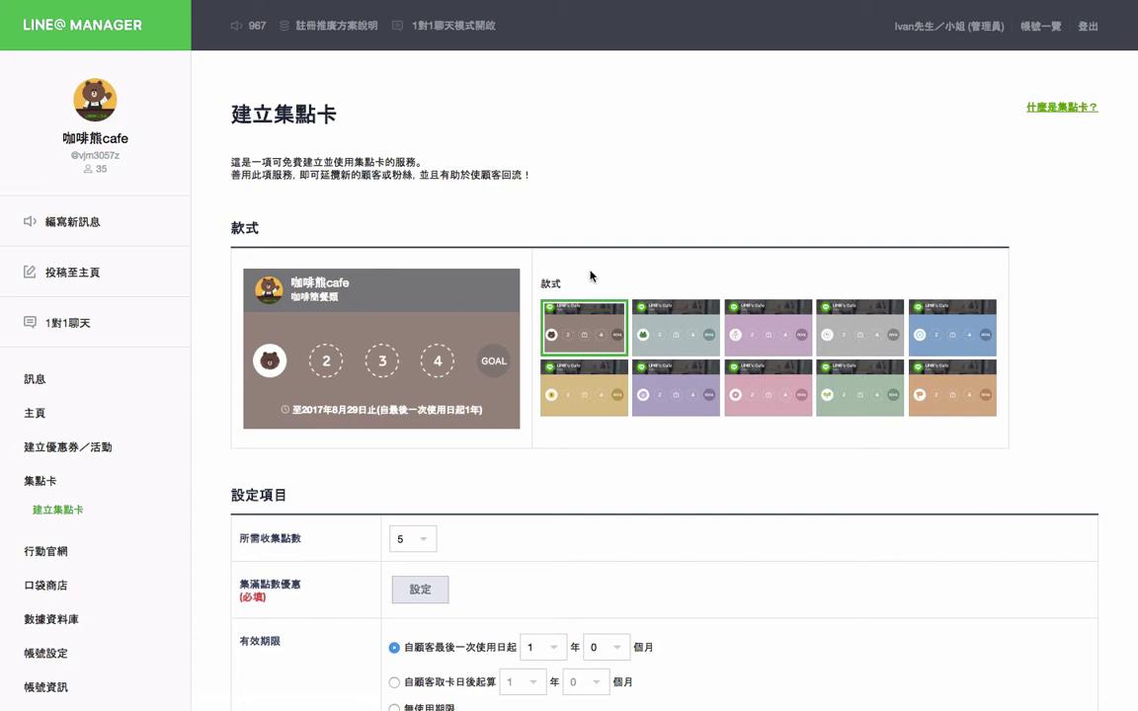
left_click(676, 395)
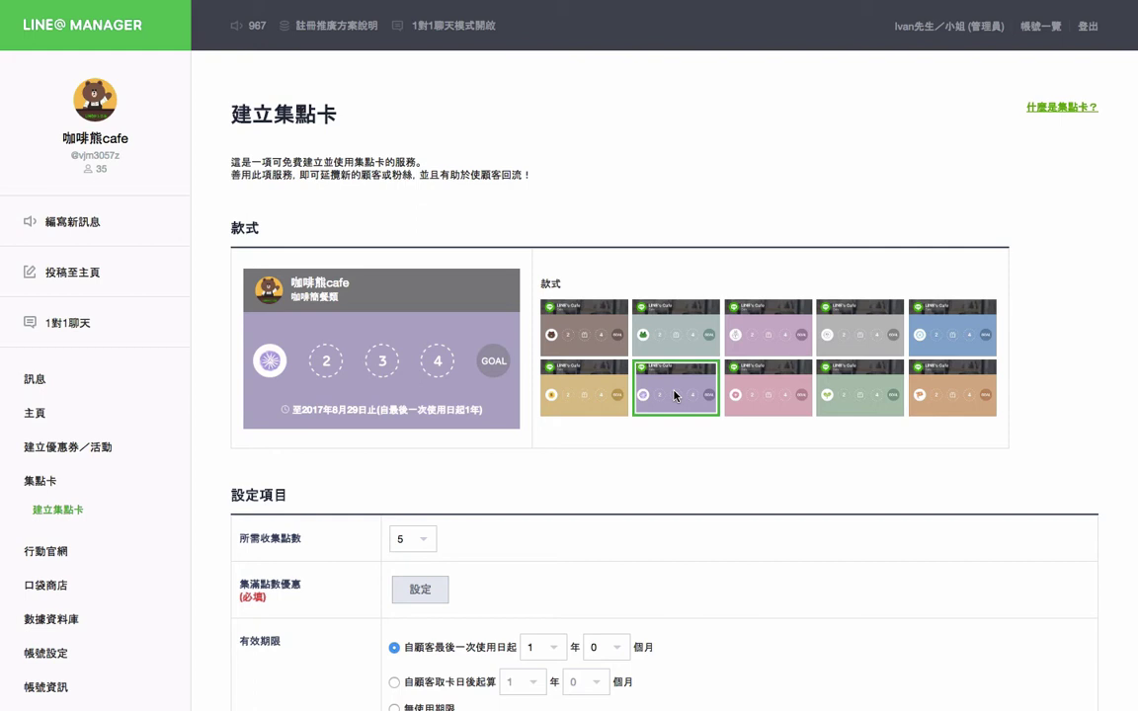
left_click(420, 541)
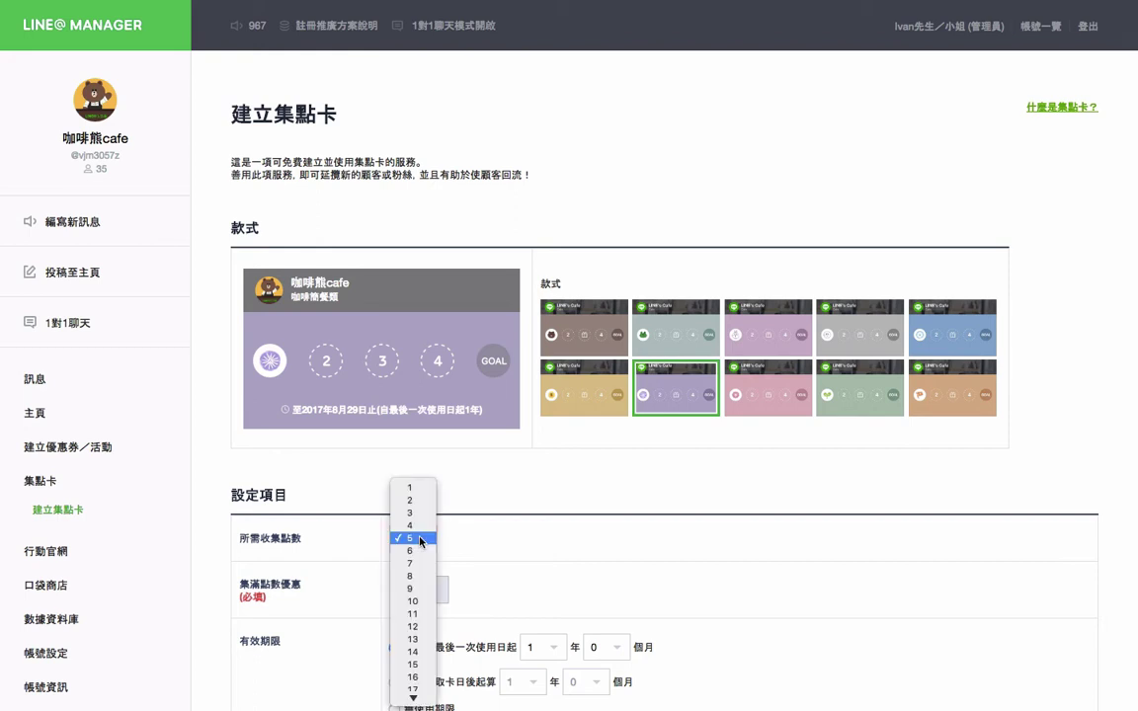
left_click(419, 600)
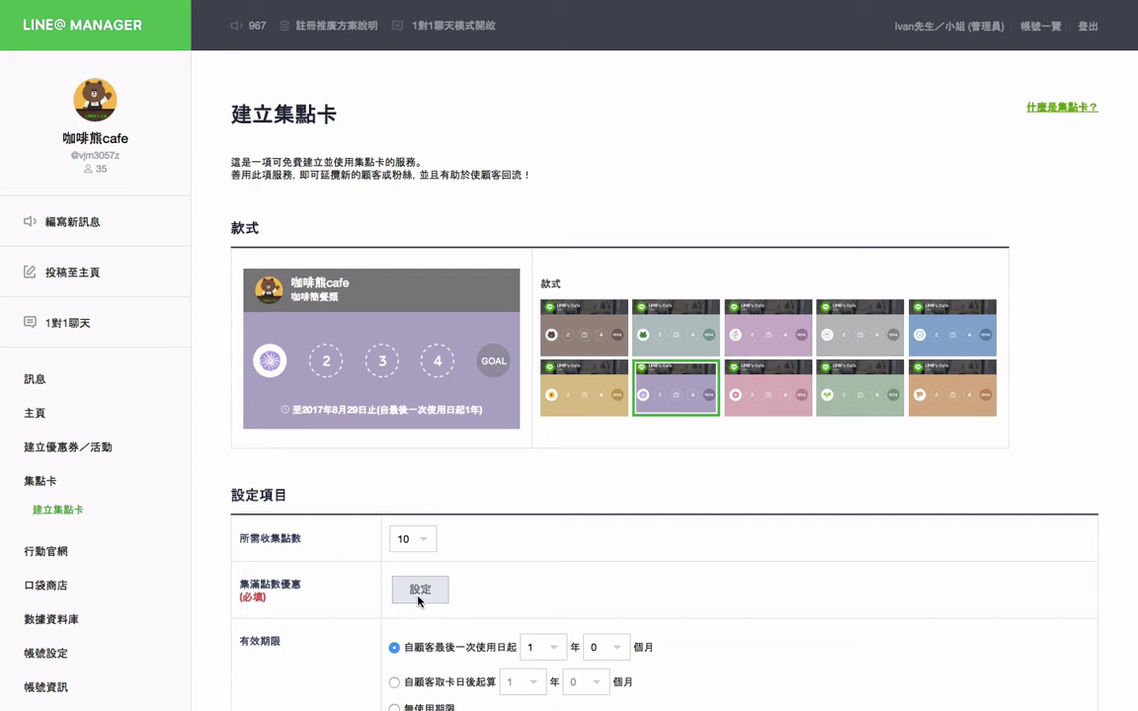
- Add a new coupon as the full-points reward and title it 集滿十點送熊大拿鐵咖啡
left_click(420, 590)
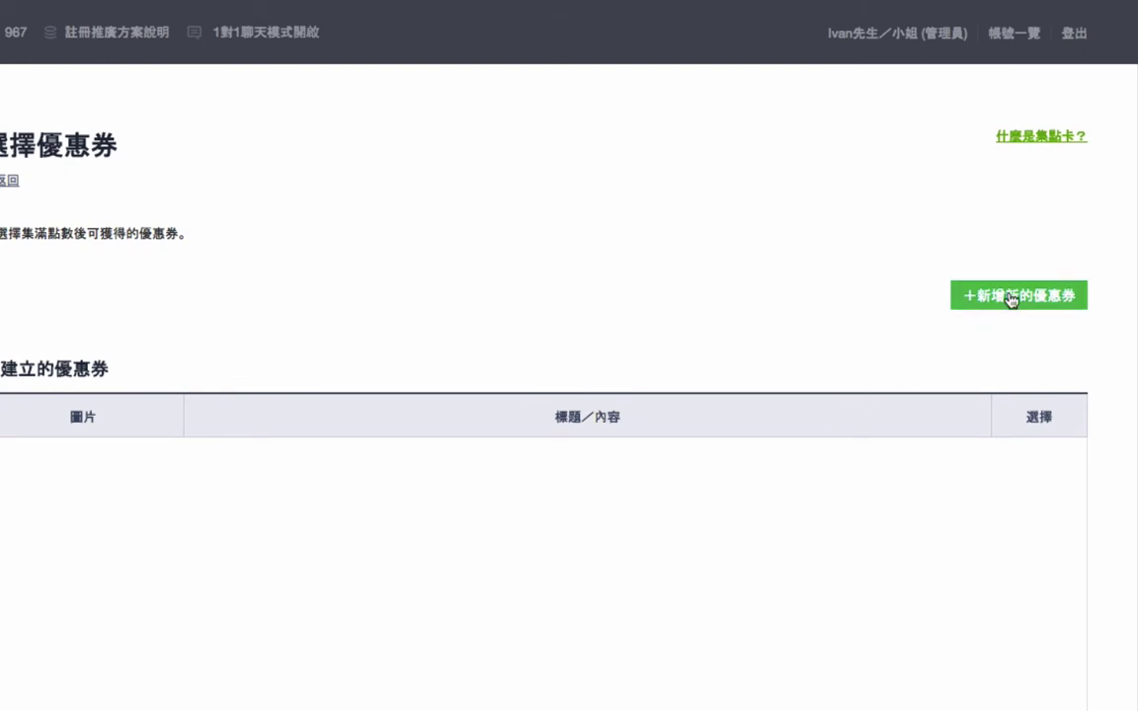
left_click(1012, 301)
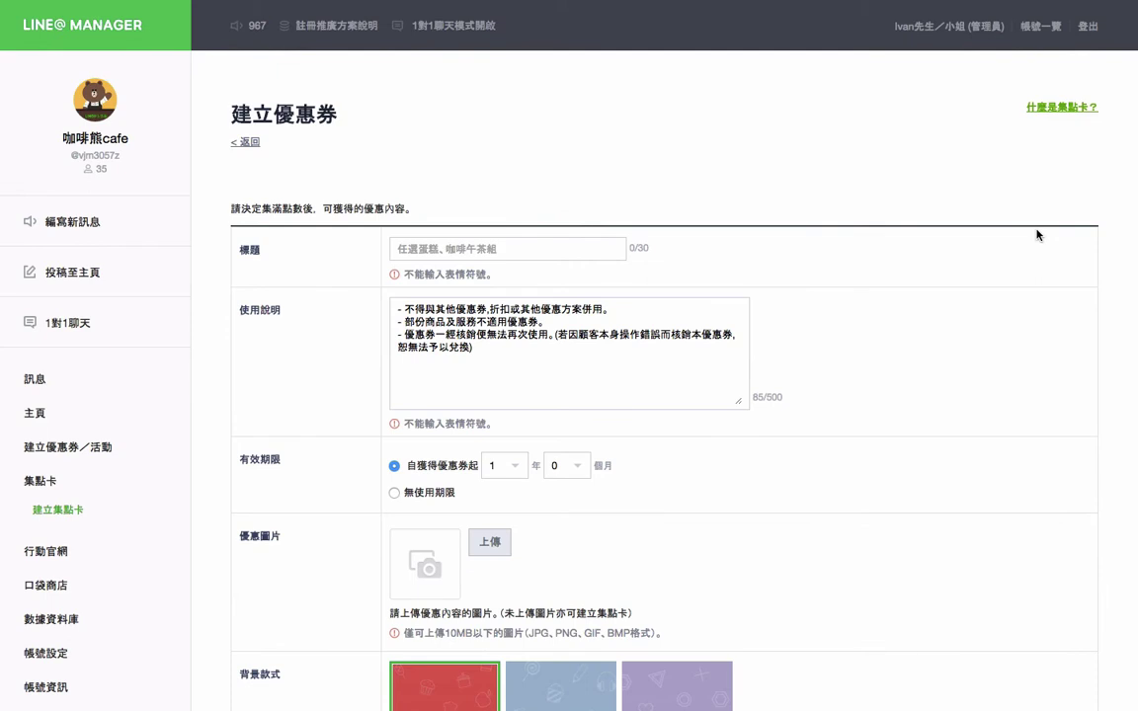
left_click(595, 247)
type("集滿十ㄧㄢ")
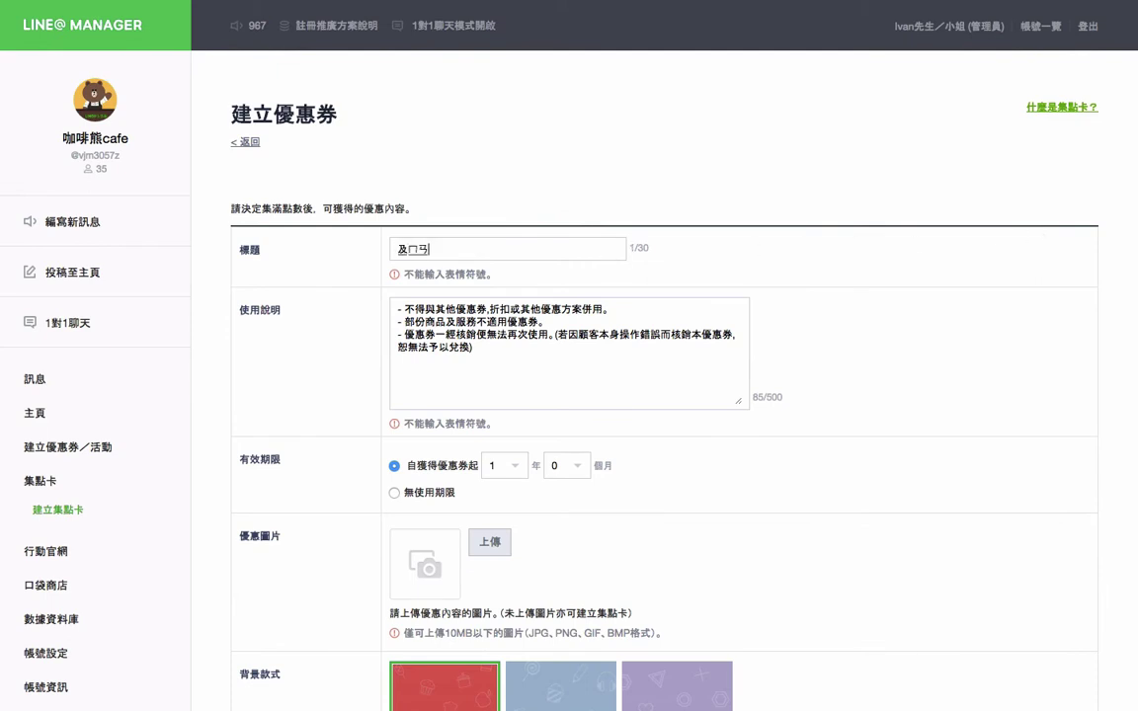
type("點送熊大拿")
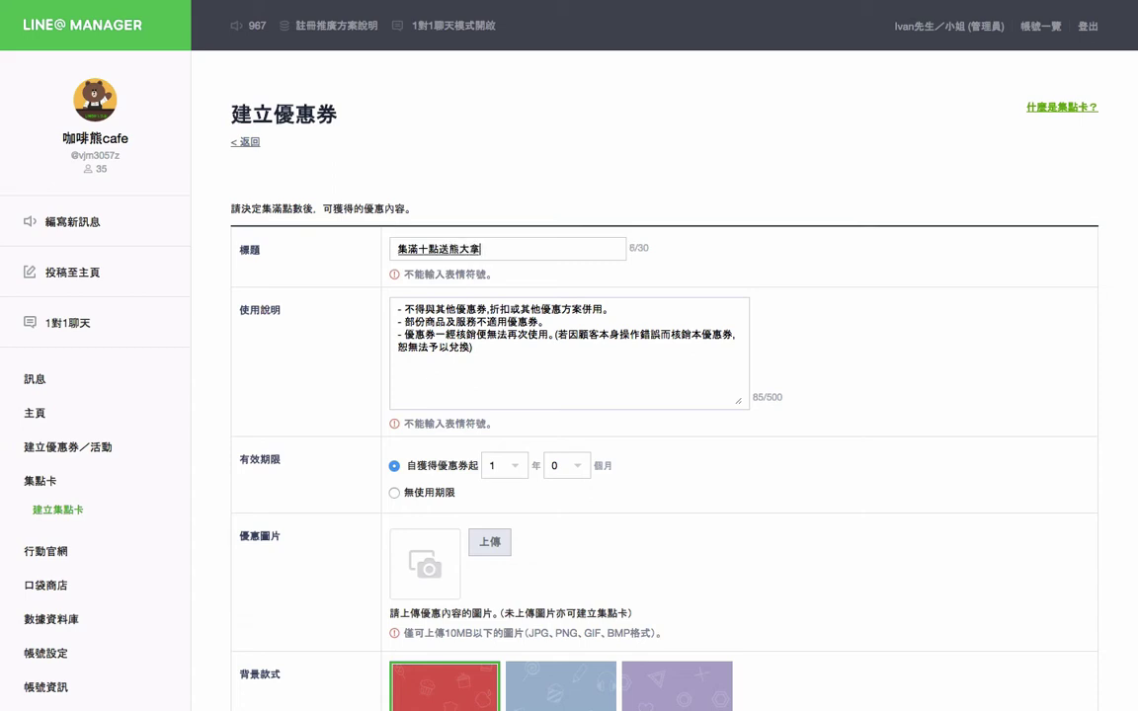
type("鐵咖啡")
- Set the coupon's validity to 0 years 1 month from receipt and upload 1.熊大拿鐵.jpg as its picture
left_click(522, 465)
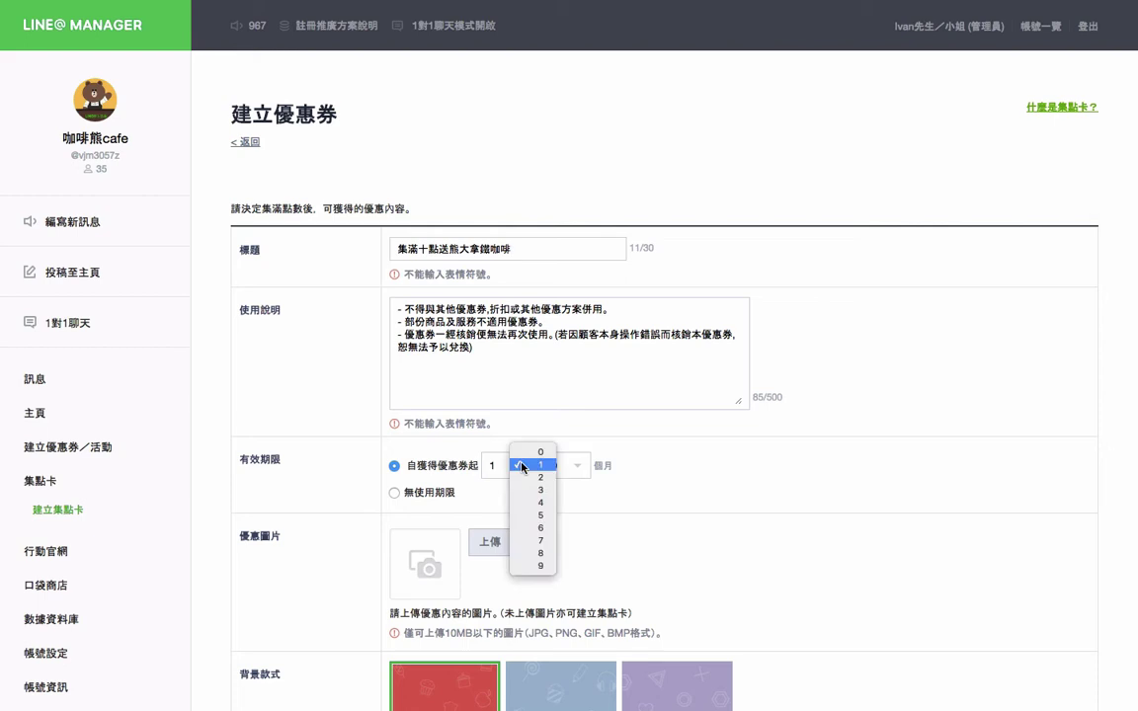
left_click(542, 453)
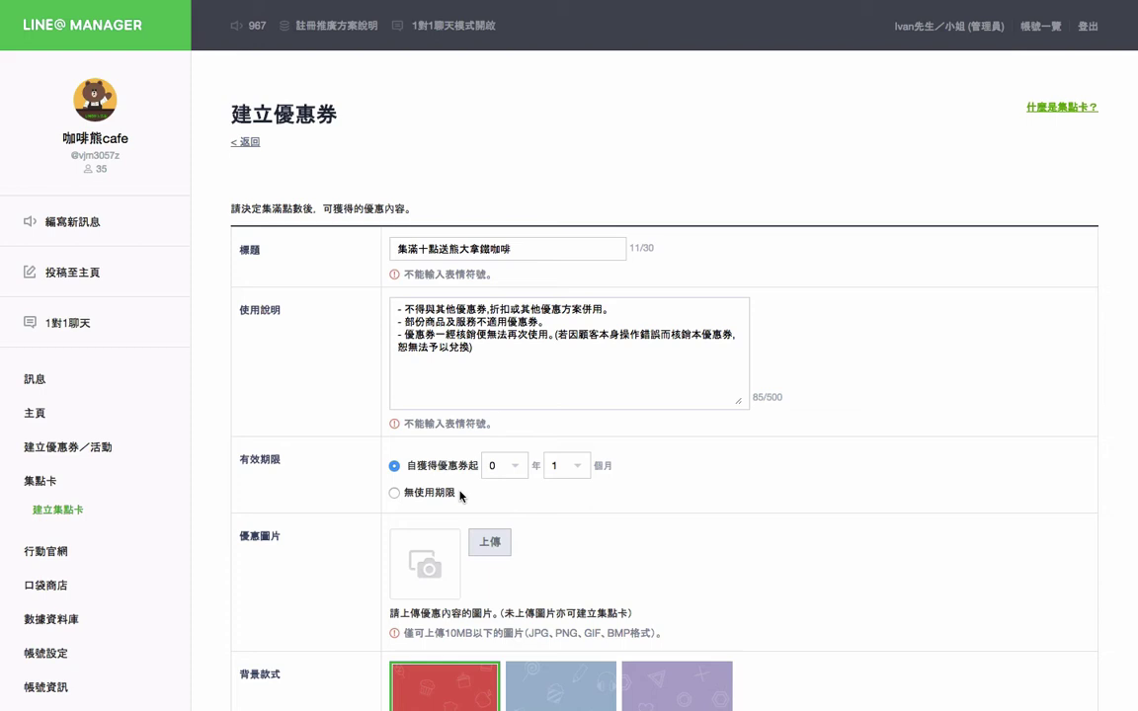
left_click(490, 543)
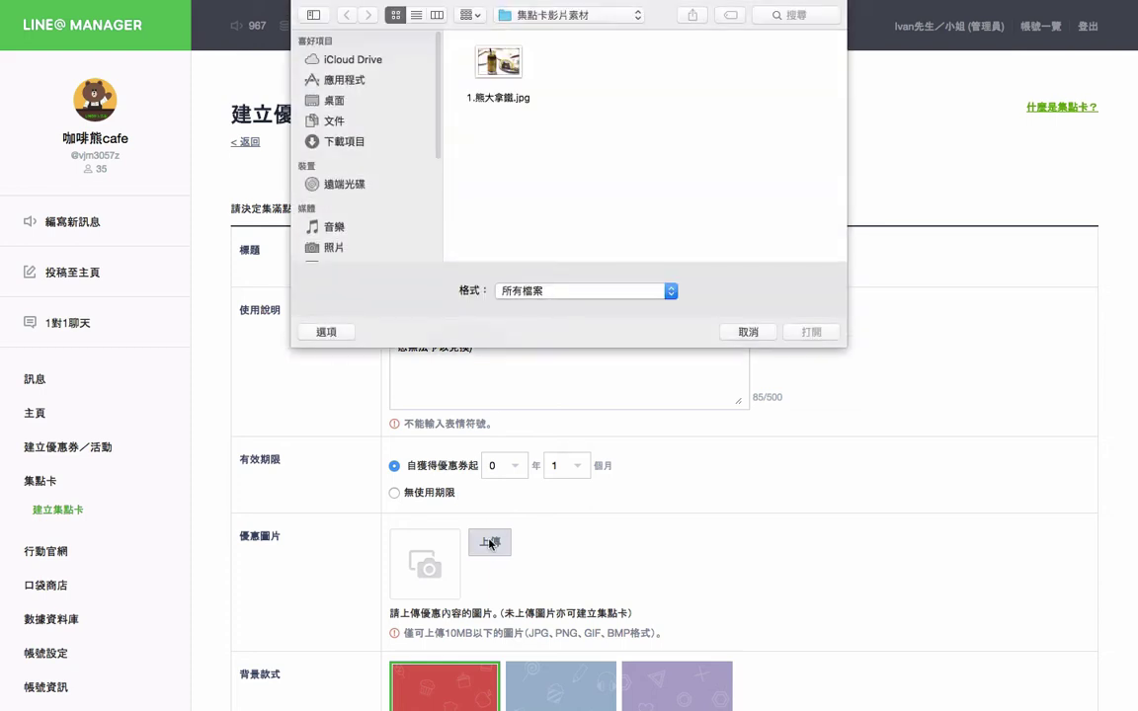
left_click(498, 63)
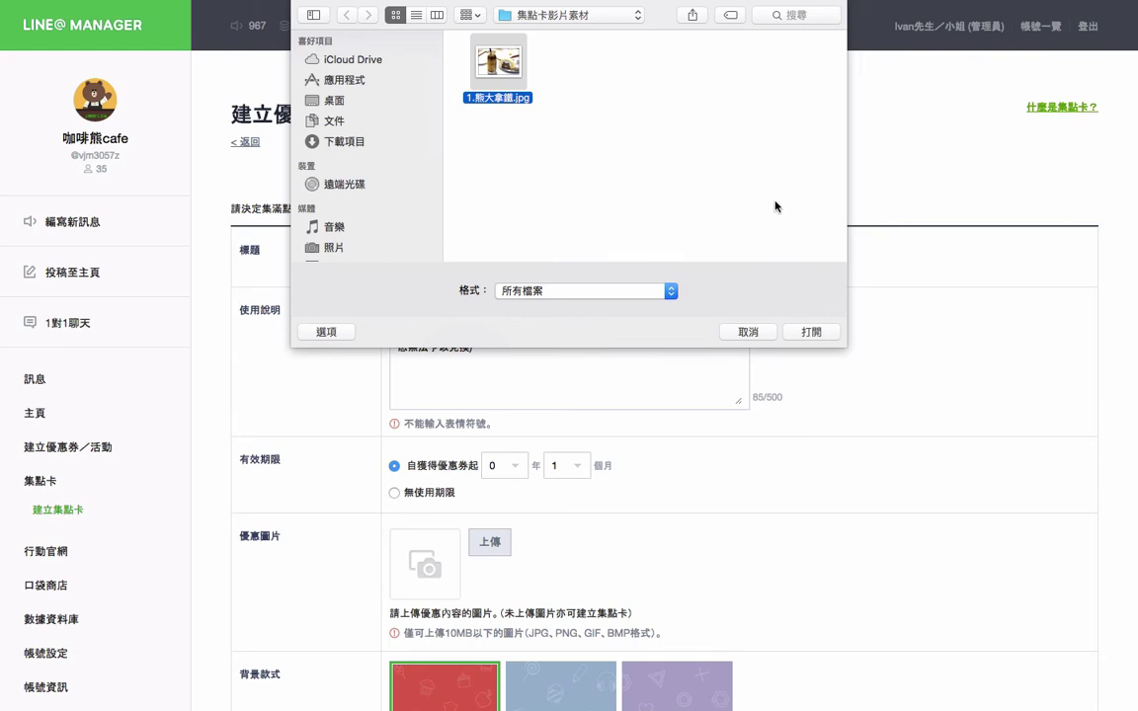
left_click(812, 333)
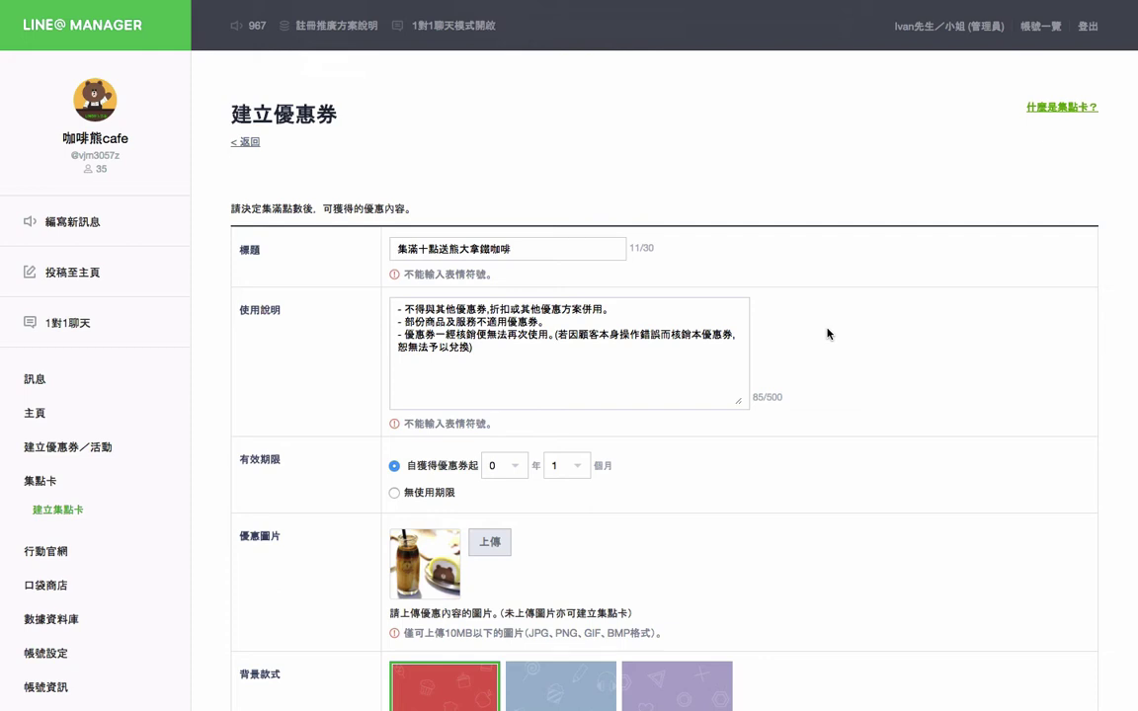
- Create the coupon with the blue background and select it as the card's full-points reward
scroll(828, 334, "down", 5)
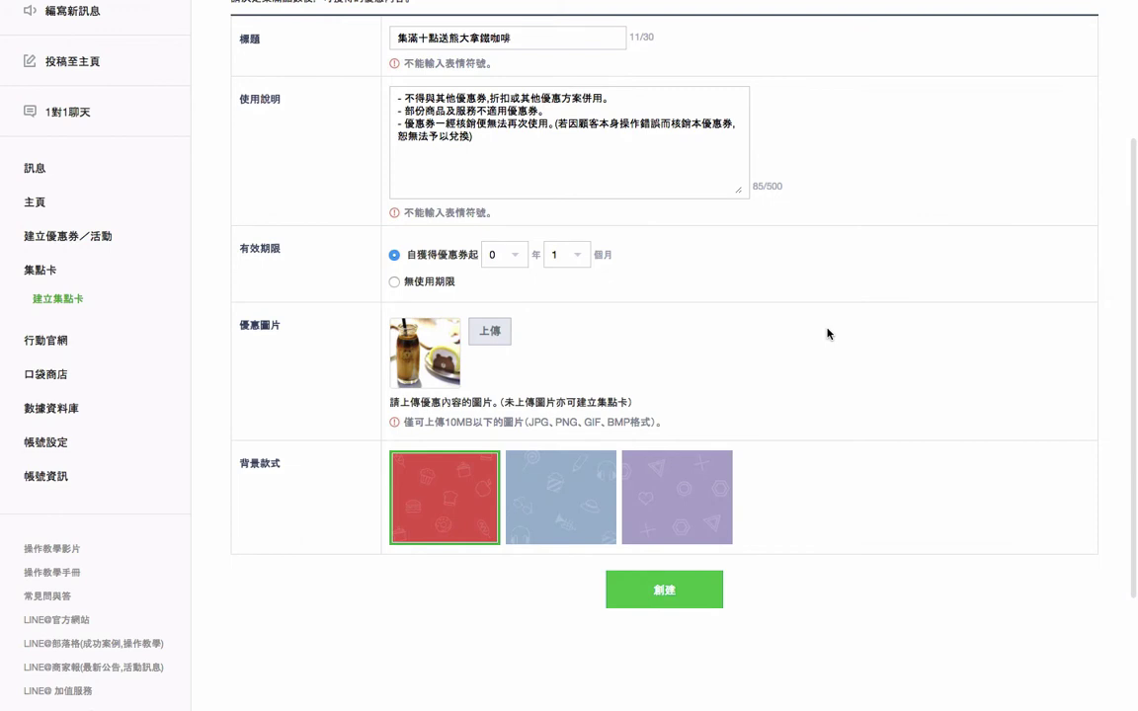
left_click(557, 497)
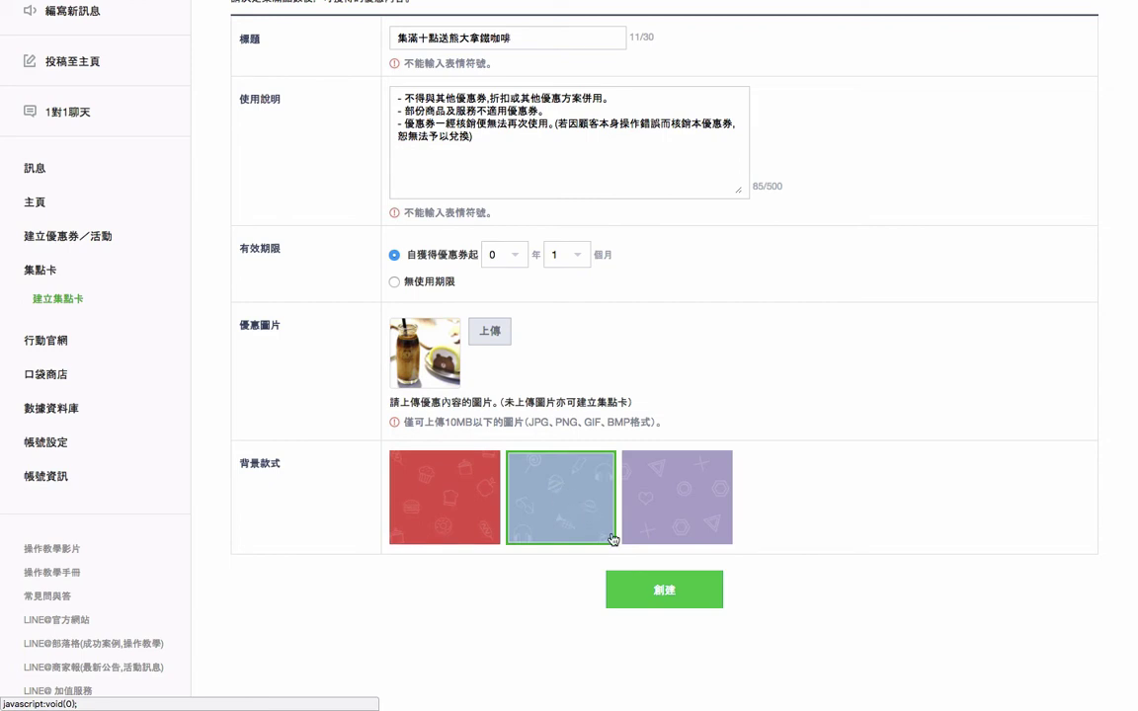
left_click(680, 606)
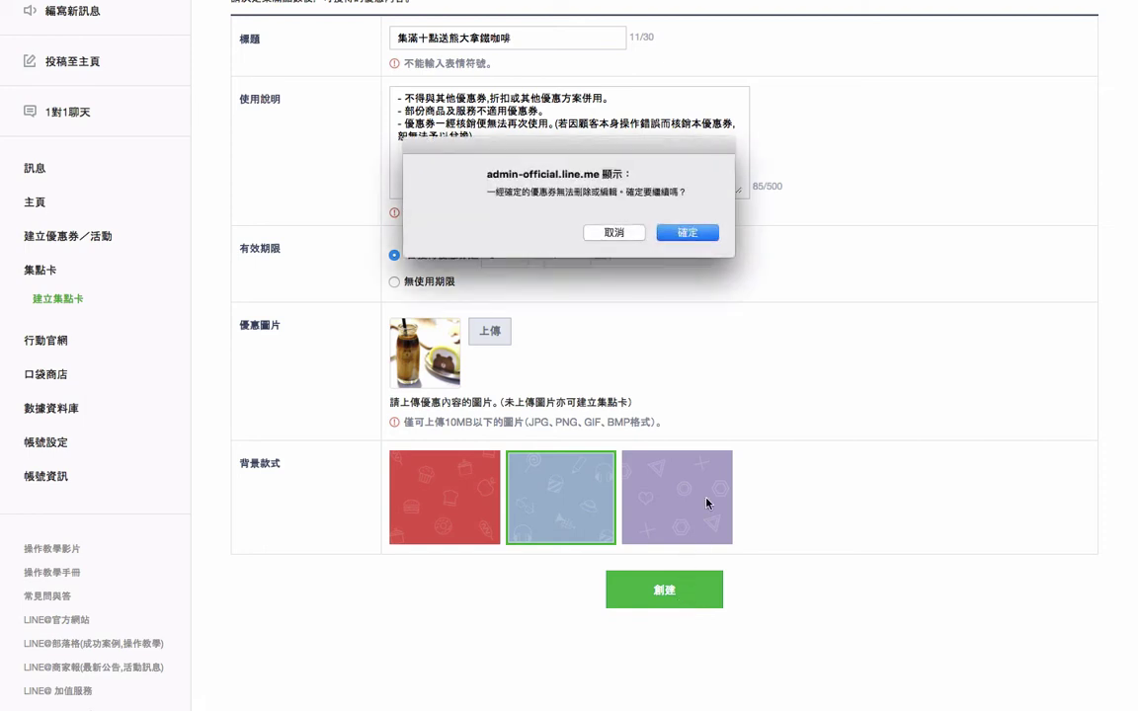
left_click(688, 233)
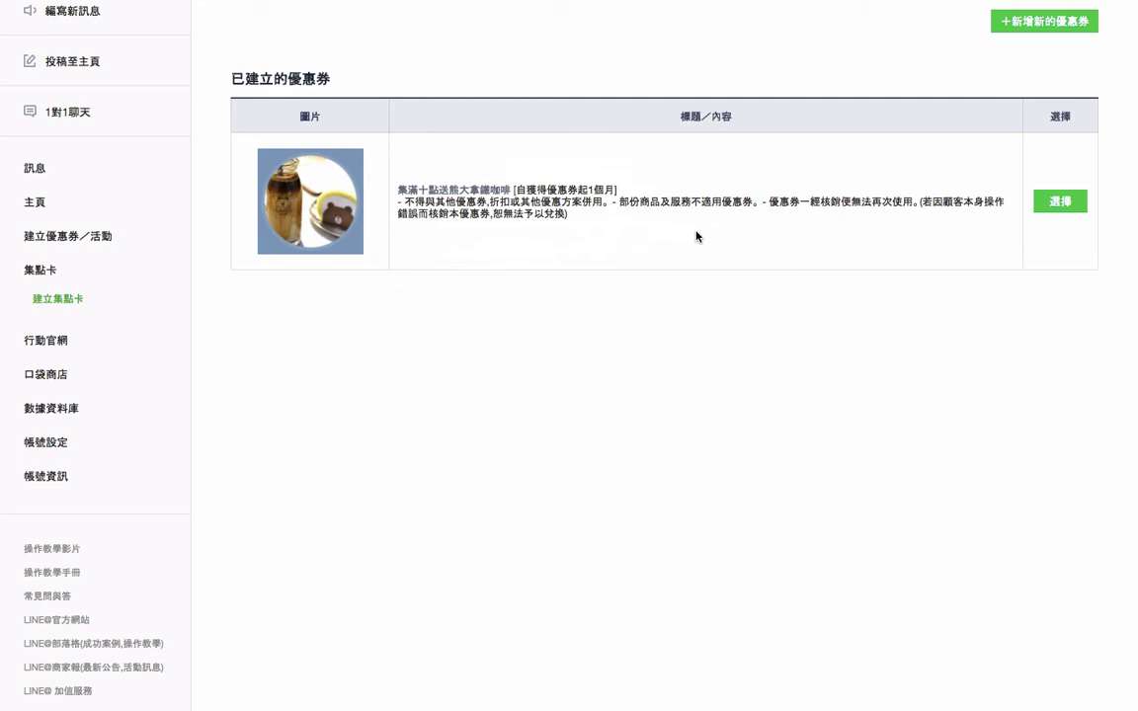
left_click(1060, 202)
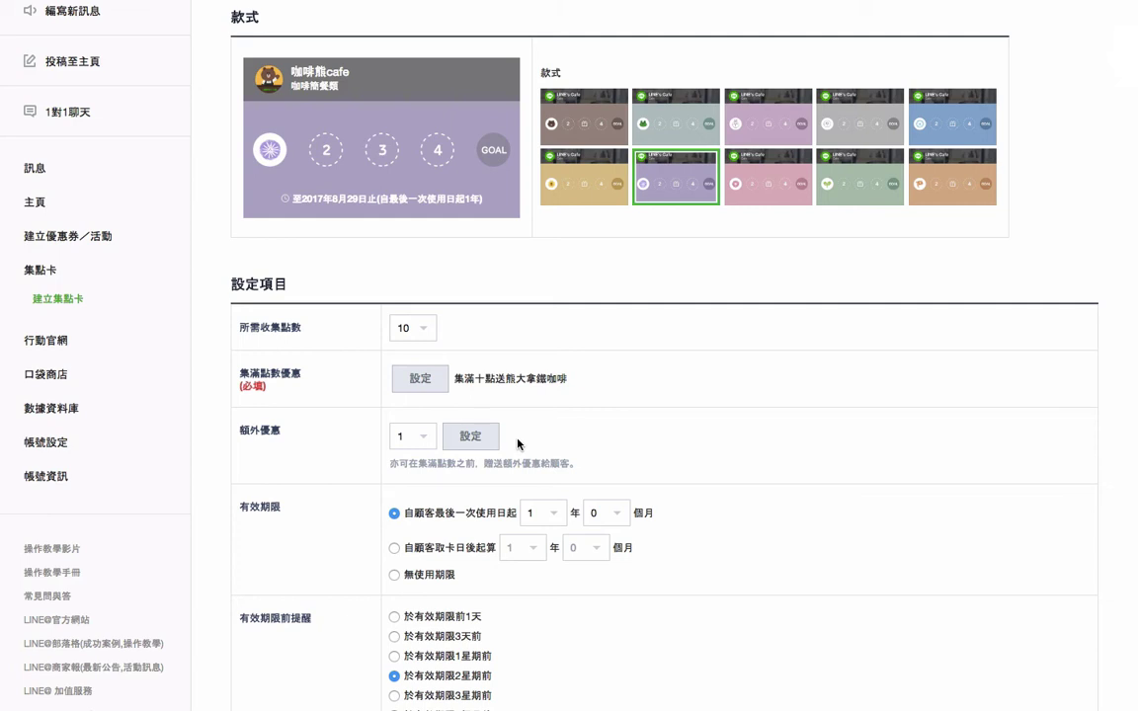
- Set the extra reward (額外優惠) to 5 points and the card's validity to 1 year 0 months from card pickup
left_click(426, 441)
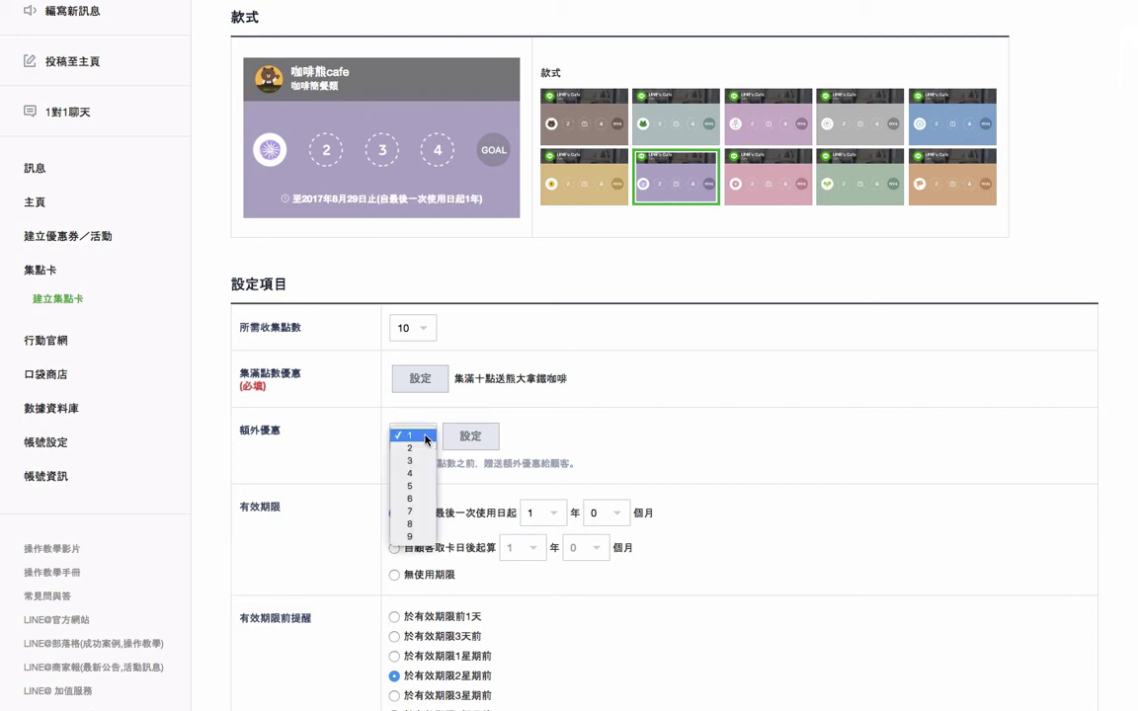
left_click(417, 488)
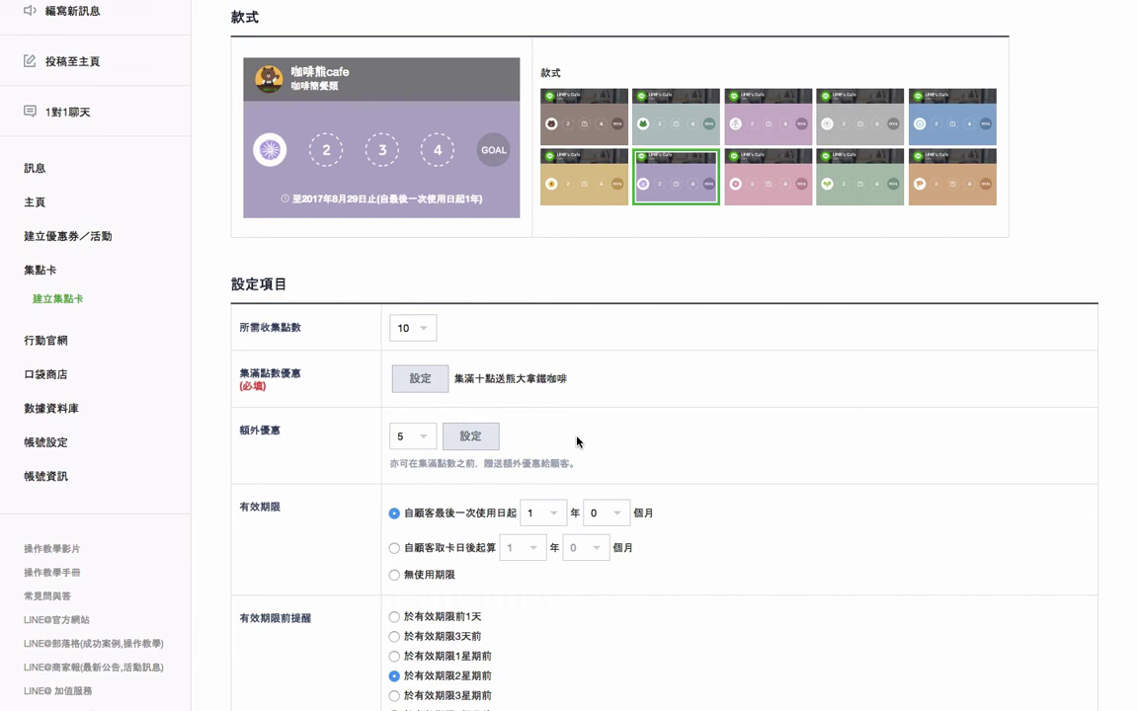
left_click(395, 548)
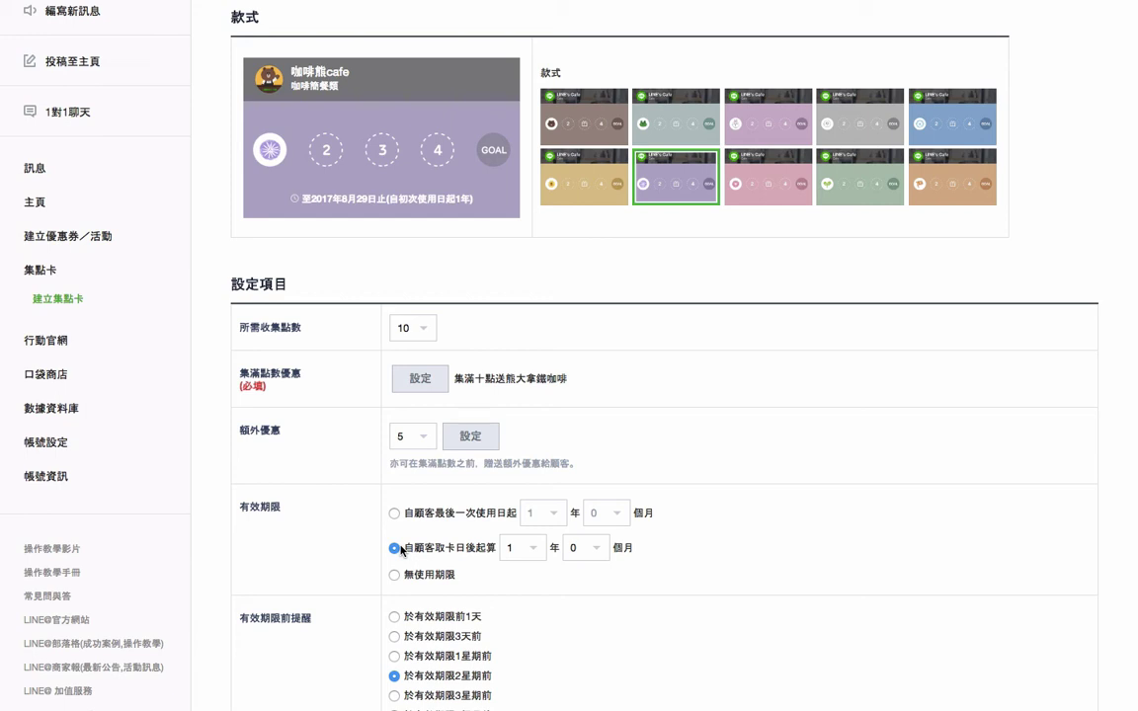
left_click(542, 550)
left_click(541, 548)
- Set the expiry reminder to 1 week before expiration and the card pickup bonus (取卡回饋點數) to 1 point
scroll(542, 550, "down", 5)
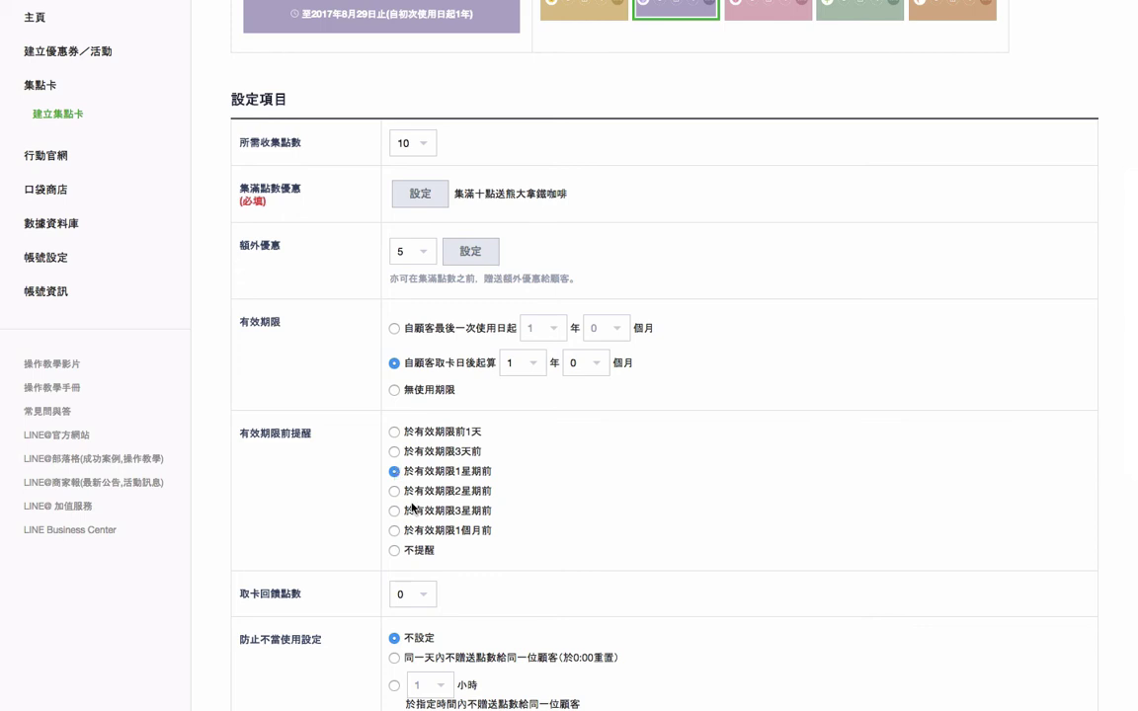
left_click(423, 599)
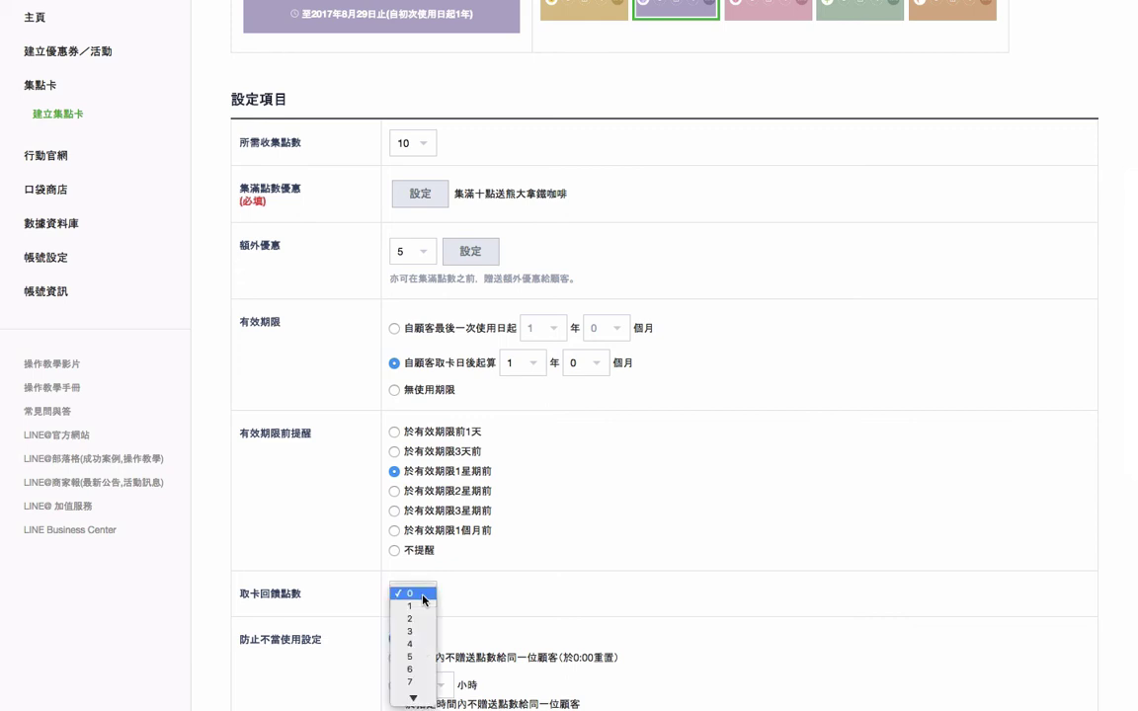
left_click(420, 606)
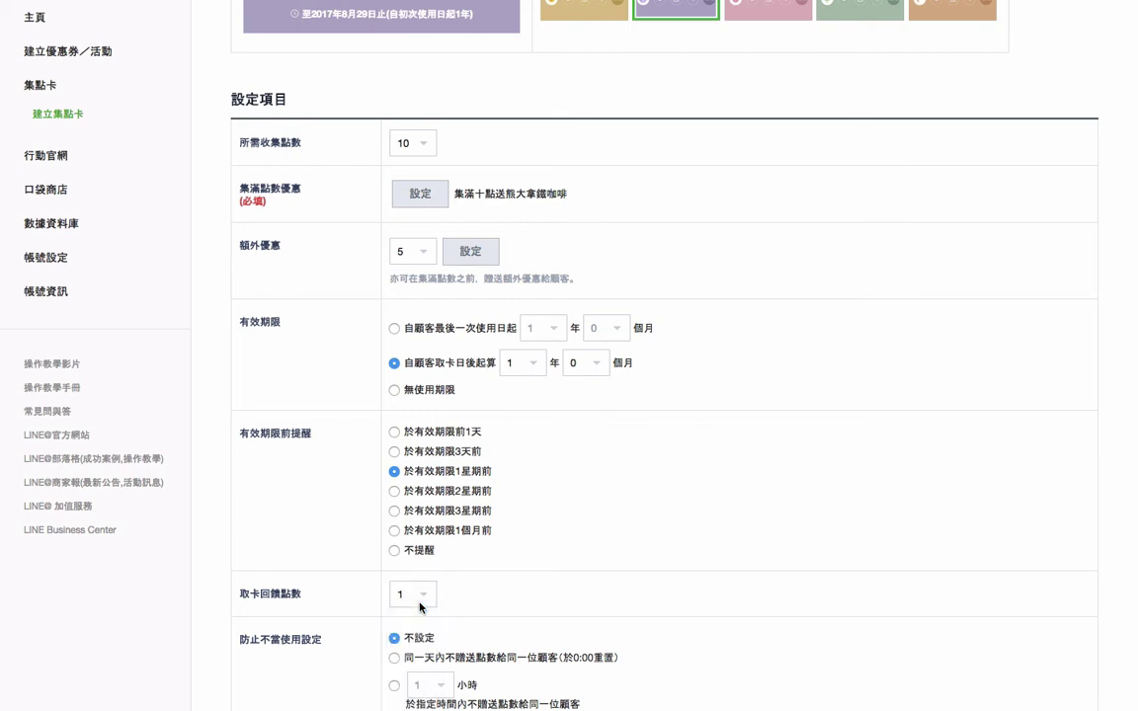
- Set misuse prevention so the same customer gets no further points within 1 hour
scroll(420, 605, "down", 5)
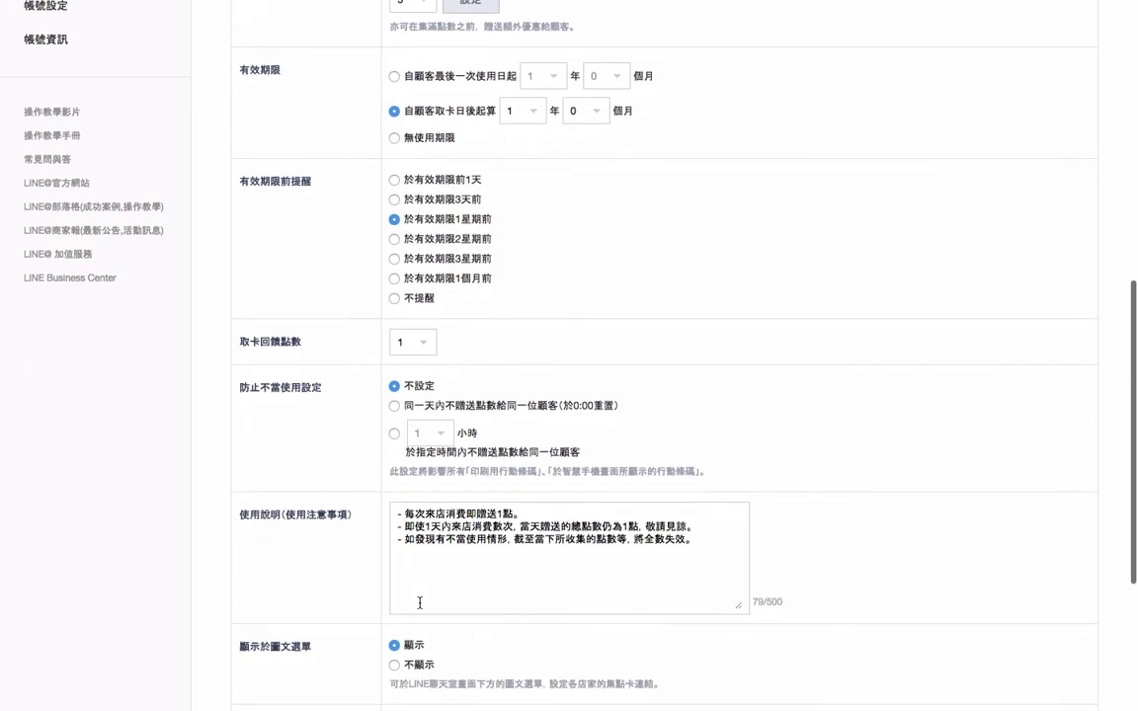
scroll(419, 602, "down", 3)
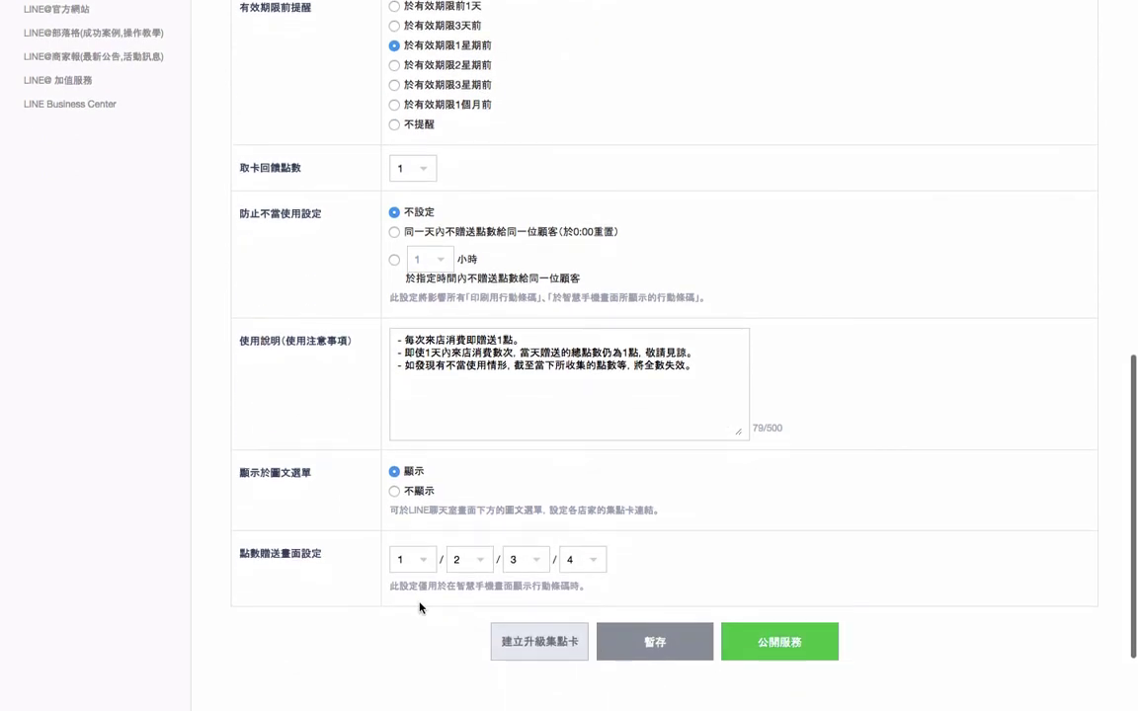
left_click(394, 260)
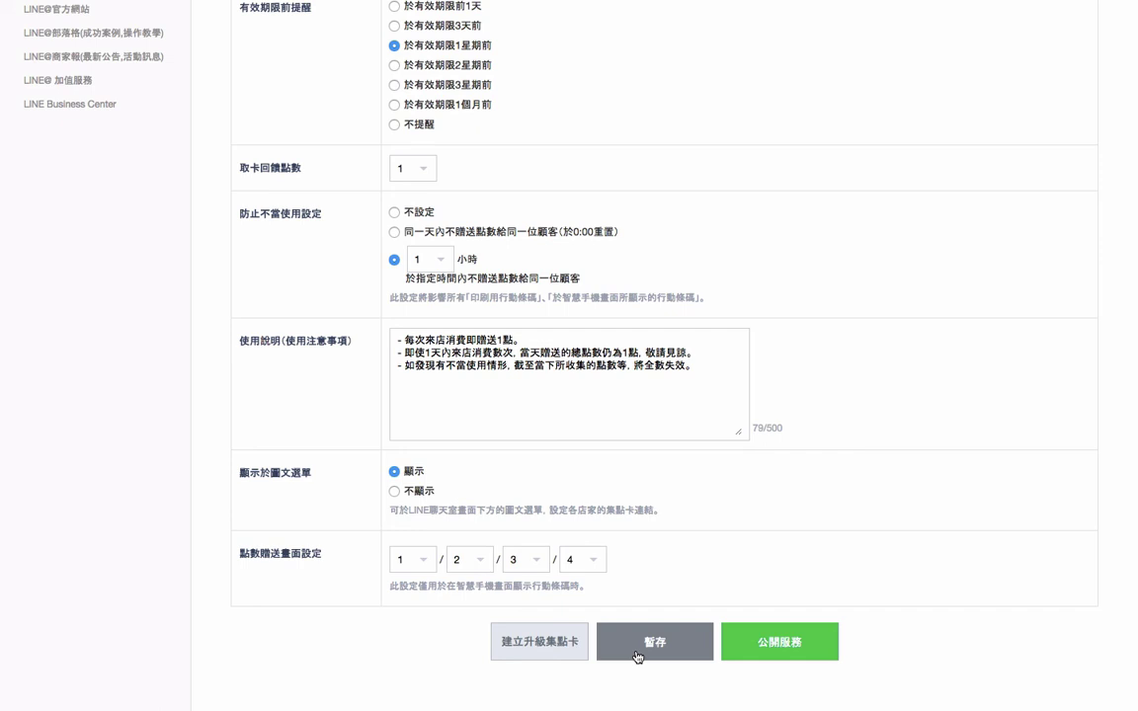
- Publish the reward card (公開服務) and accept that its validity settings are final
left_click(781, 644)
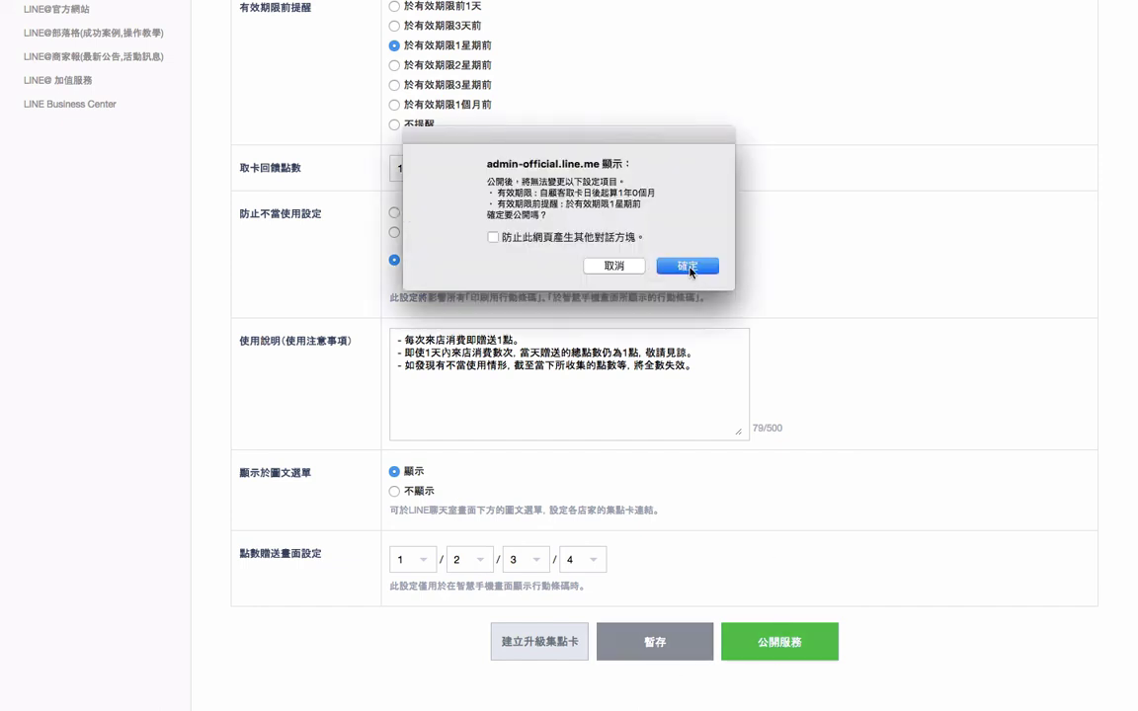
left_click(689, 267)
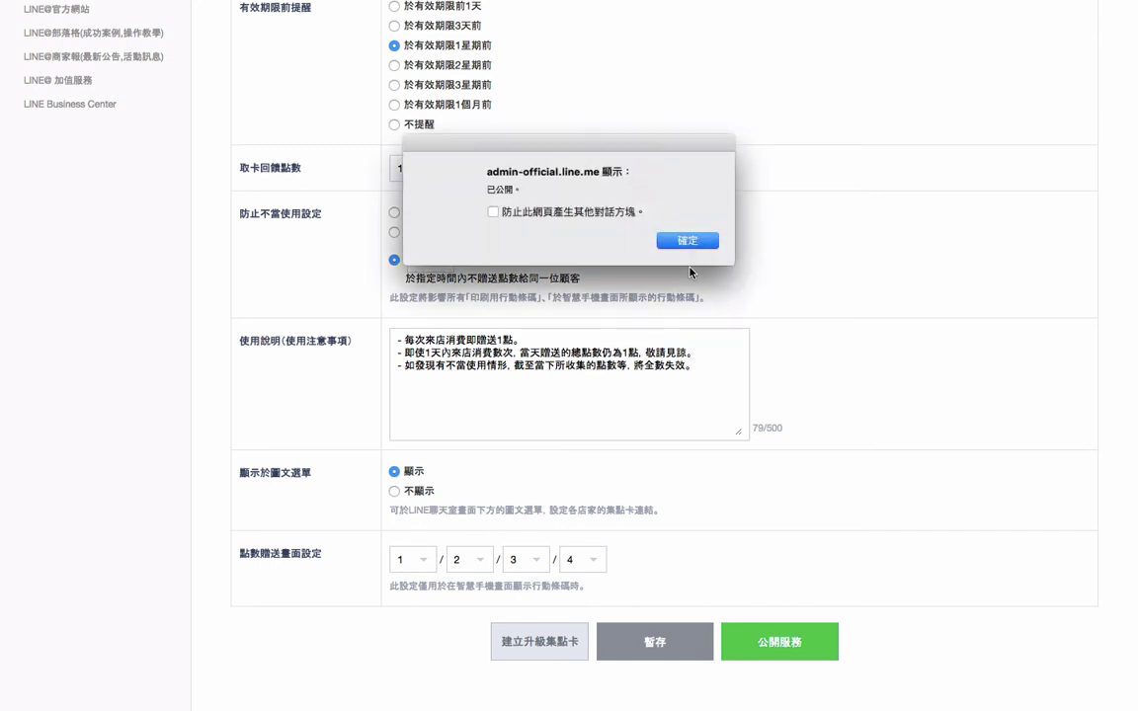
left_click(688, 242)
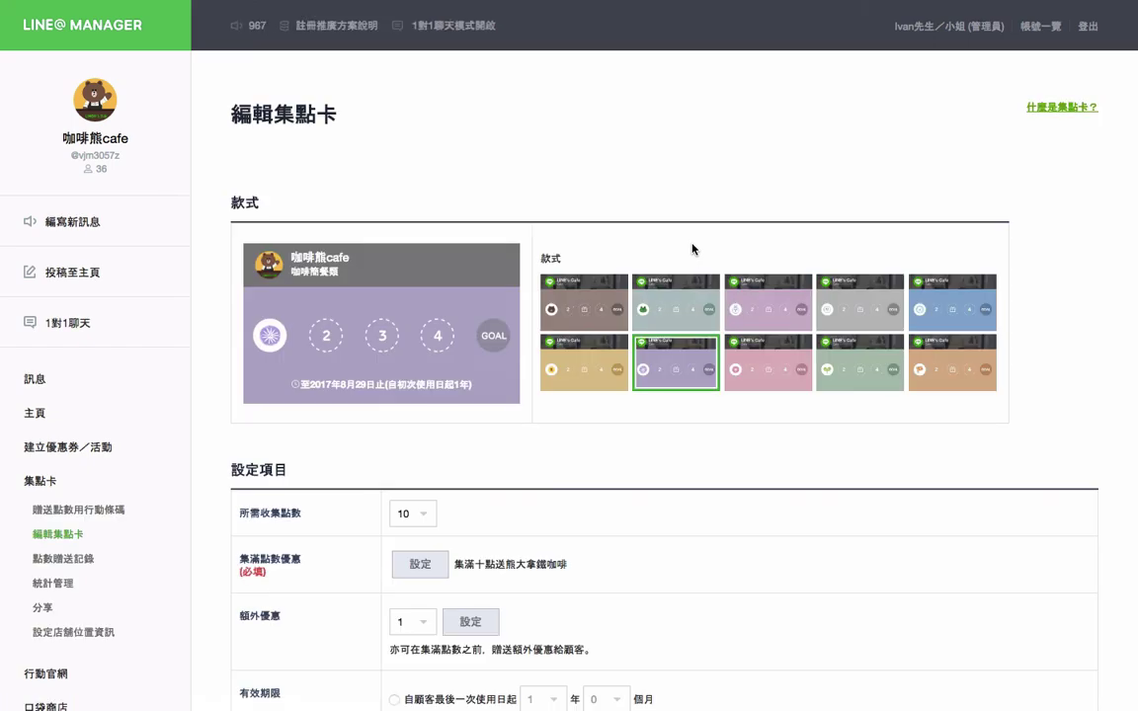
- Open the reward card's store location settings (設定店舖位置資訊)
scroll(693, 249, "down", 4)
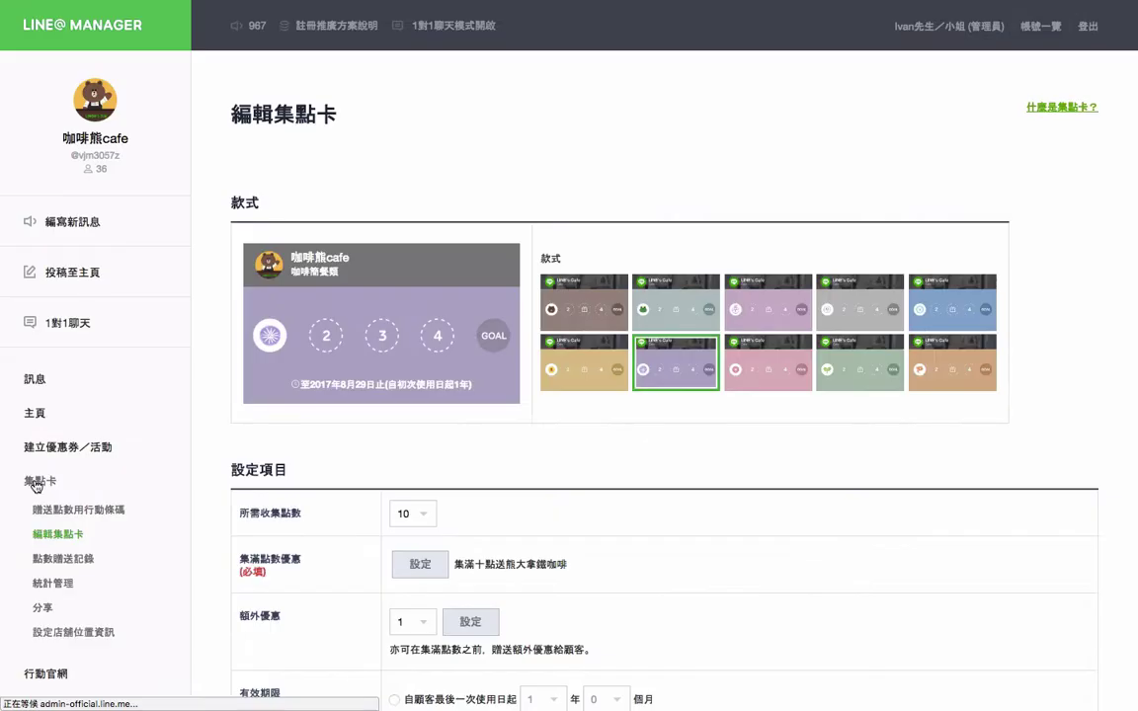
left_click(67, 145)
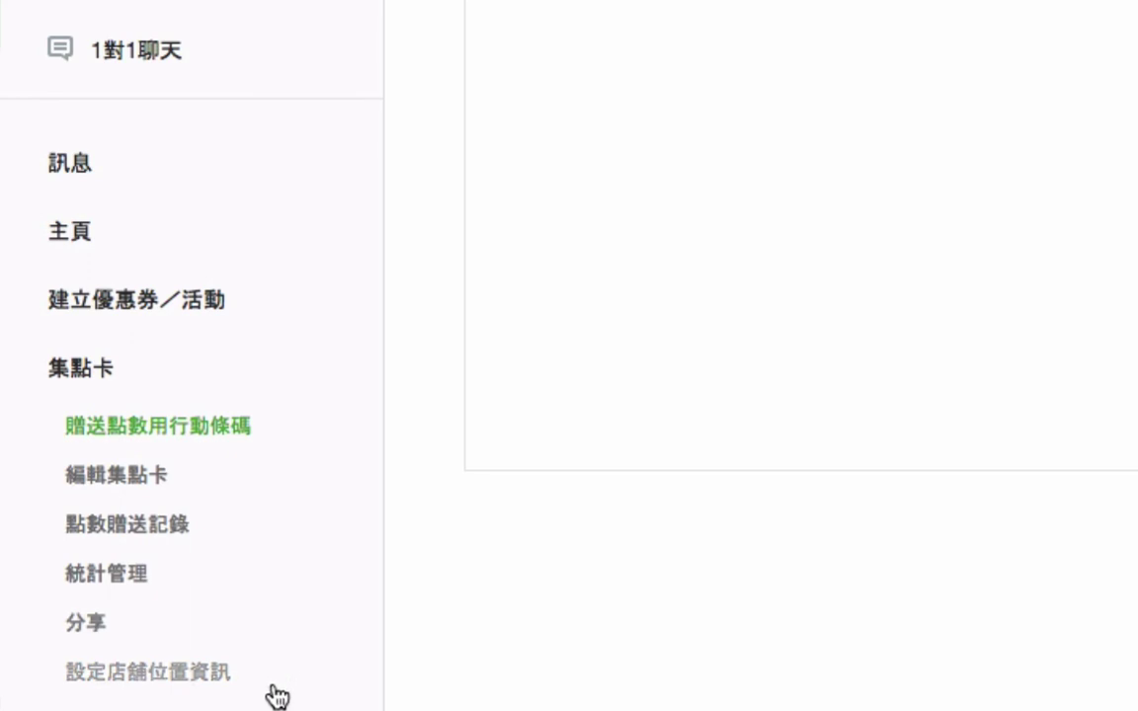
left_click(156, 687)
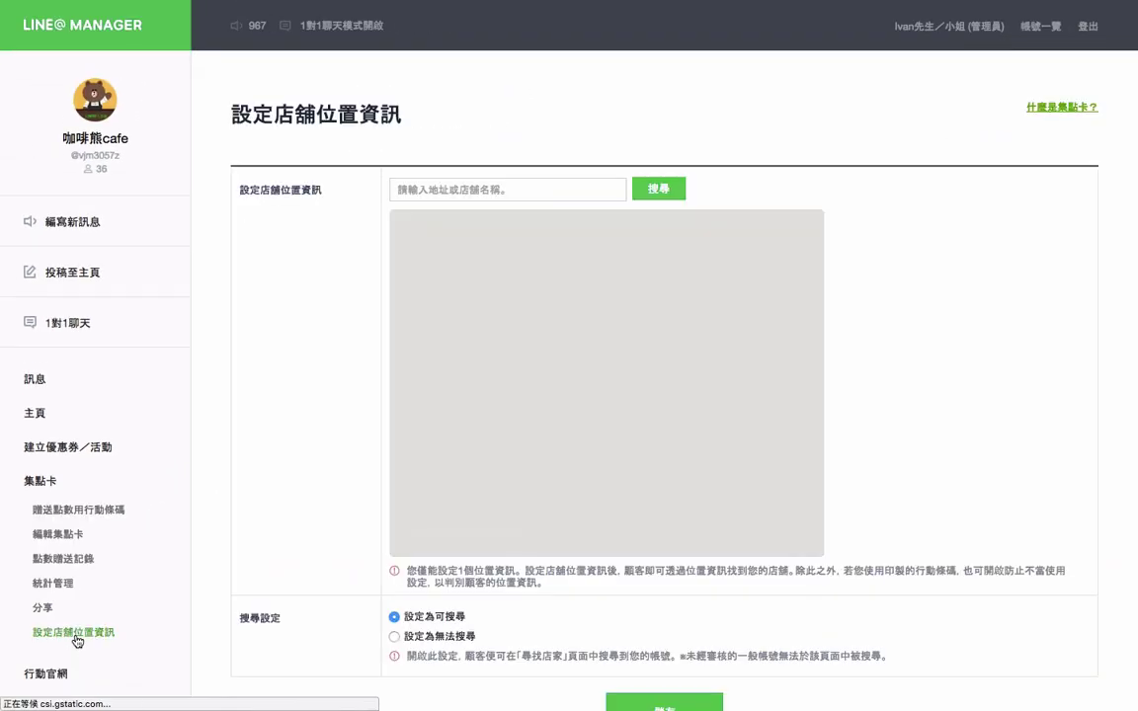
- Set the store location to 台北101大樓 through the map search and save it
left_click(546, 195)
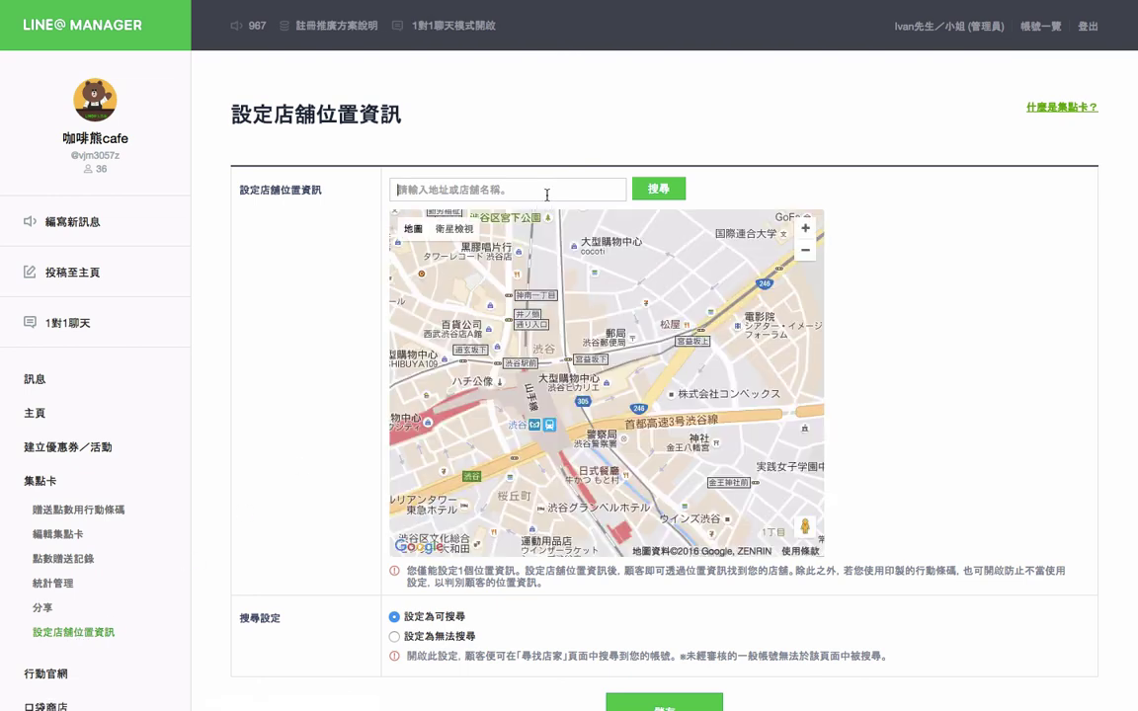
type("台")
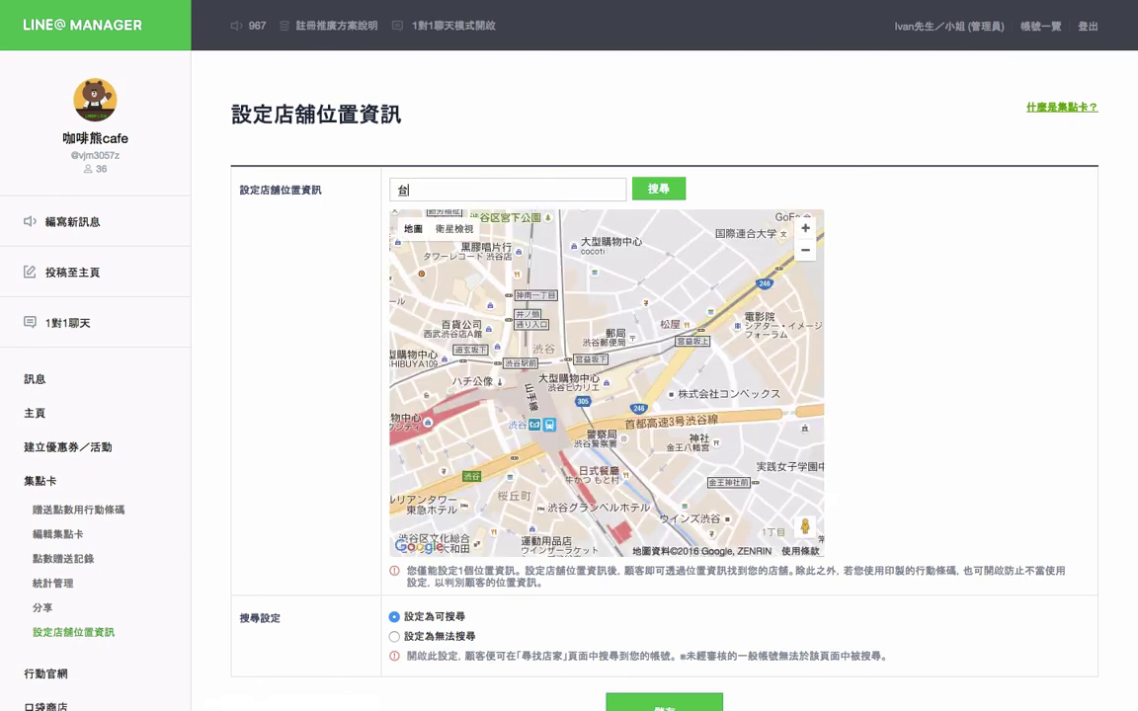
type("北101 ㄉ")
type("大樓")
left_click(658, 189)
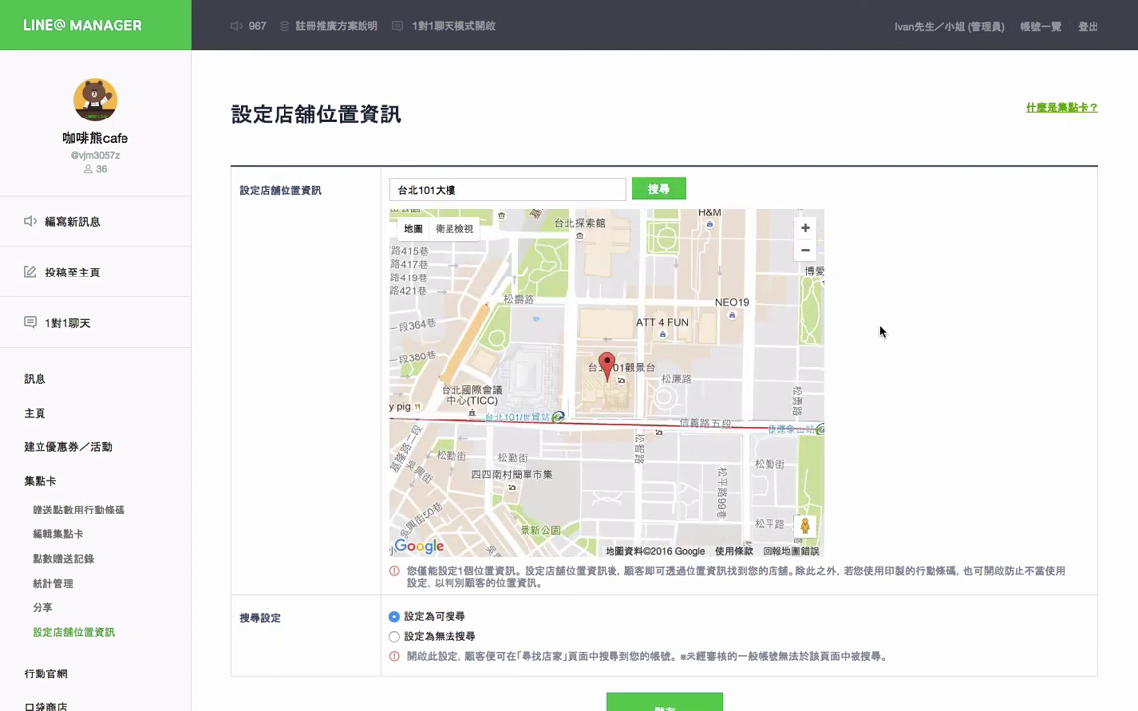
scroll(902, 386, "down", 1)
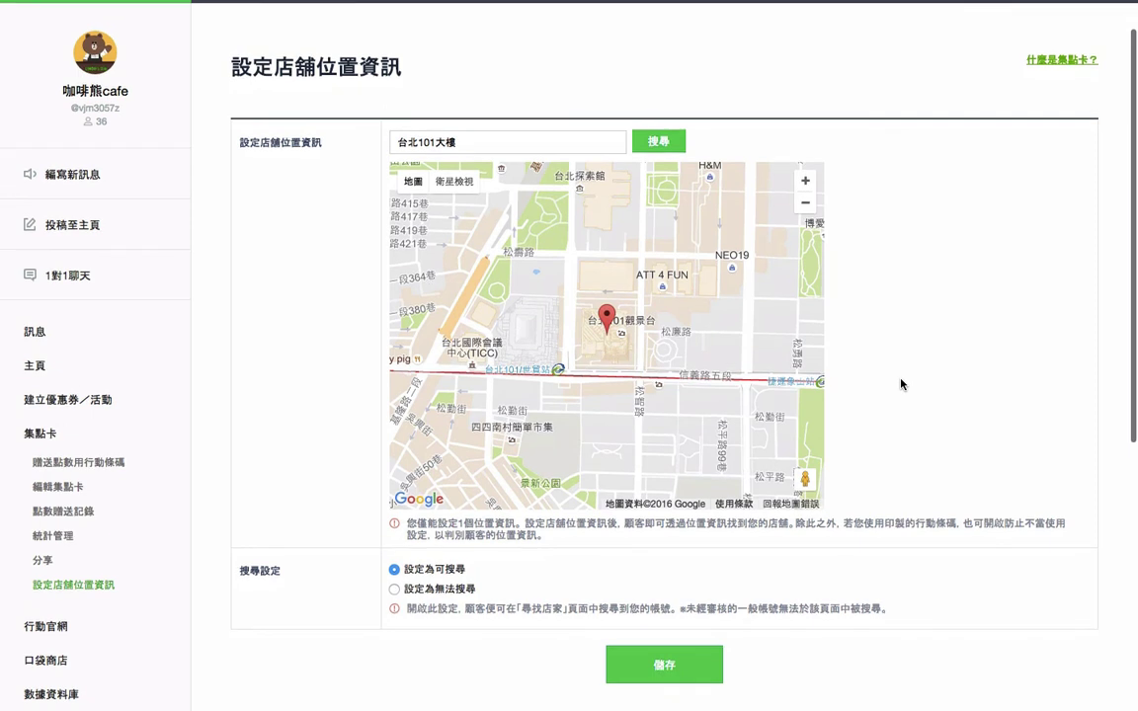
left_click(642, 675)
left_click(698, 244)
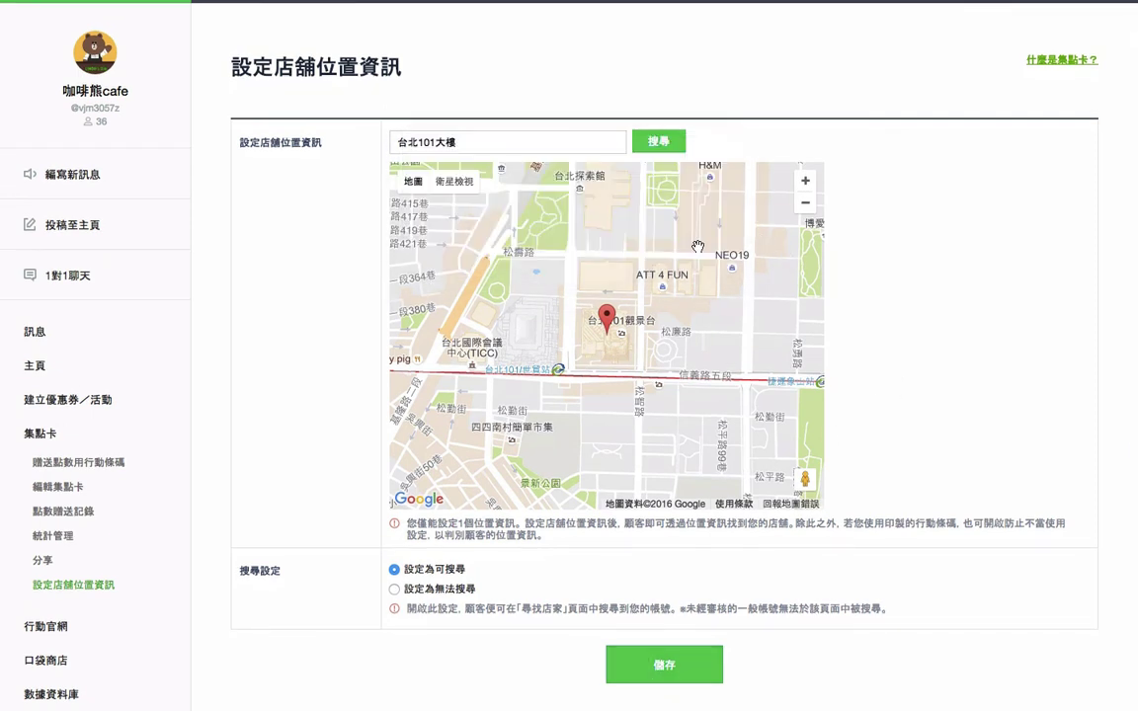